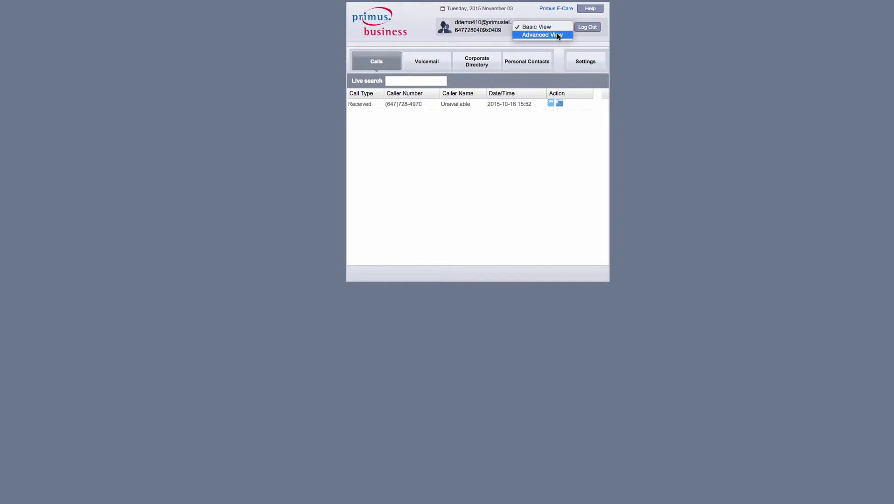
# Step: Switch to Advanced View and go to Admin Settings > Global Music On Hold
pyautogui.click(558, 36)
pyautogui.click(36, 433)
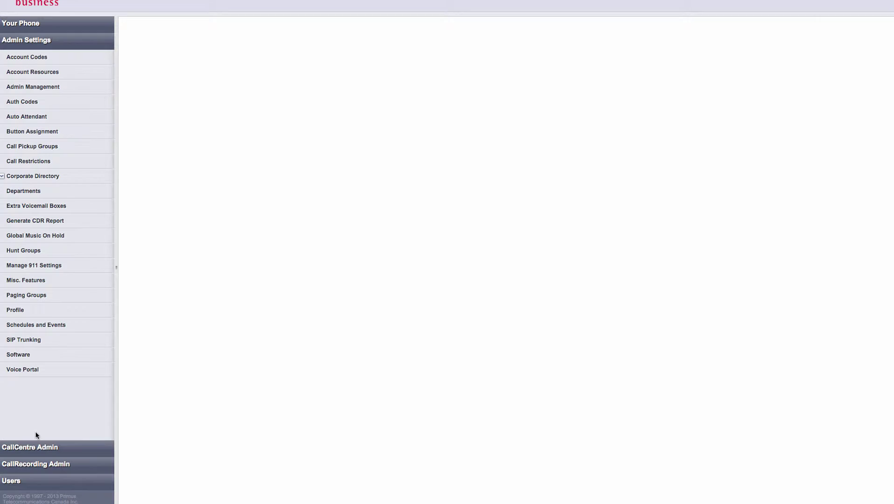
pyautogui.click(39, 239)
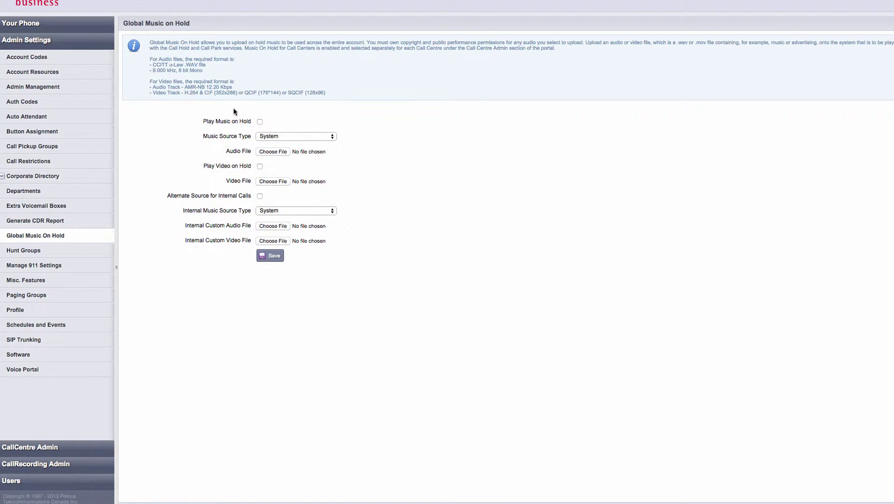
# Step: Enable Play Music on Hold with System as the source, and save
pyautogui.click(259, 122)
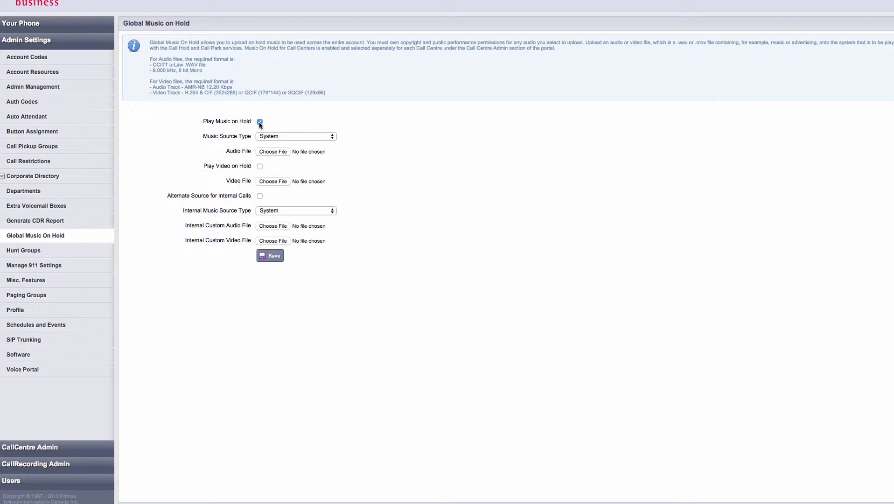
pyautogui.click(331, 137)
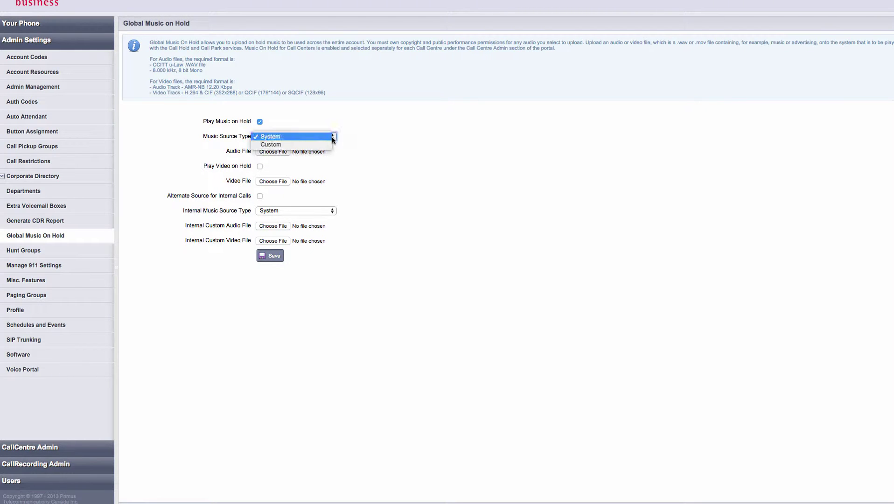
pyautogui.click(372, 140)
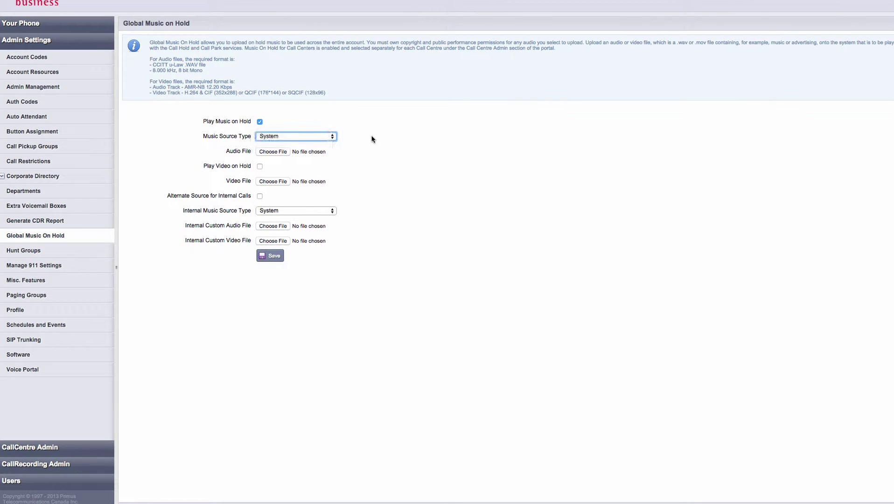
pyautogui.click(275, 256)
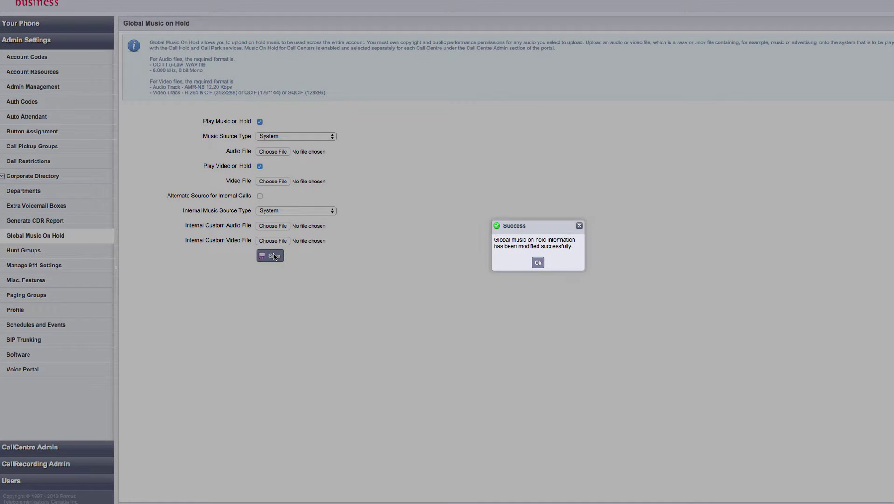
pyautogui.press('Return')
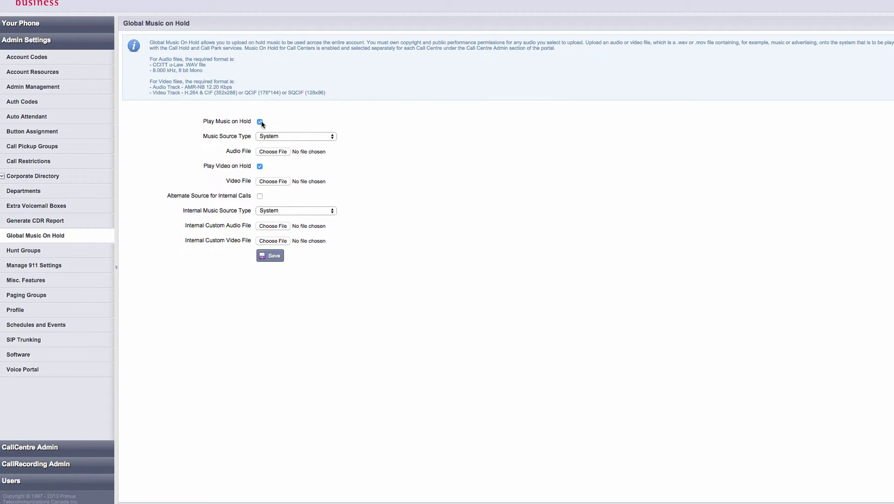
# Step: Set Music Source Type to Custom with audio file 'HG fwd not reach Oct 2015.aif', and save
pyautogui.click(308, 138)
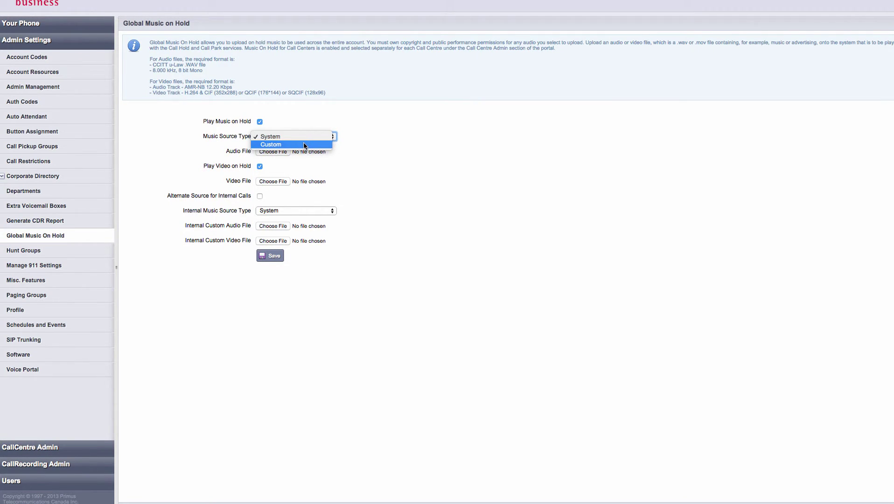
pyautogui.click(305, 144)
pyautogui.click(274, 152)
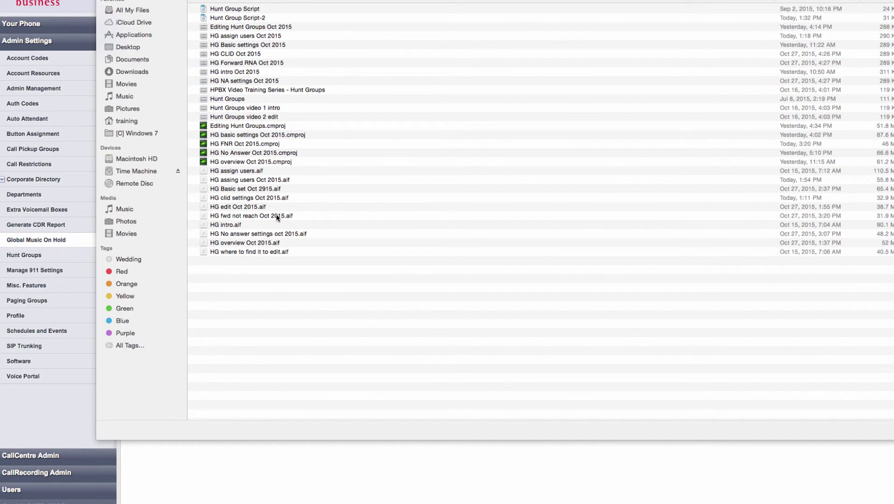
pyautogui.click(277, 217)
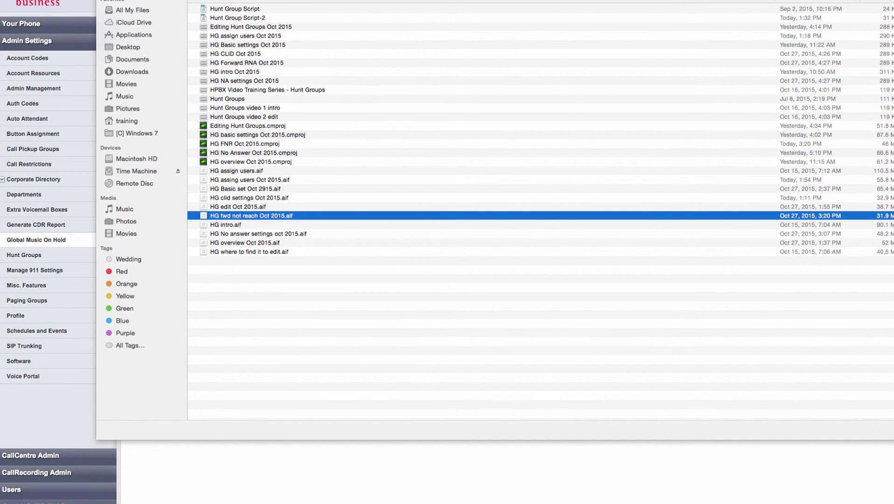
pyautogui.press('Return')
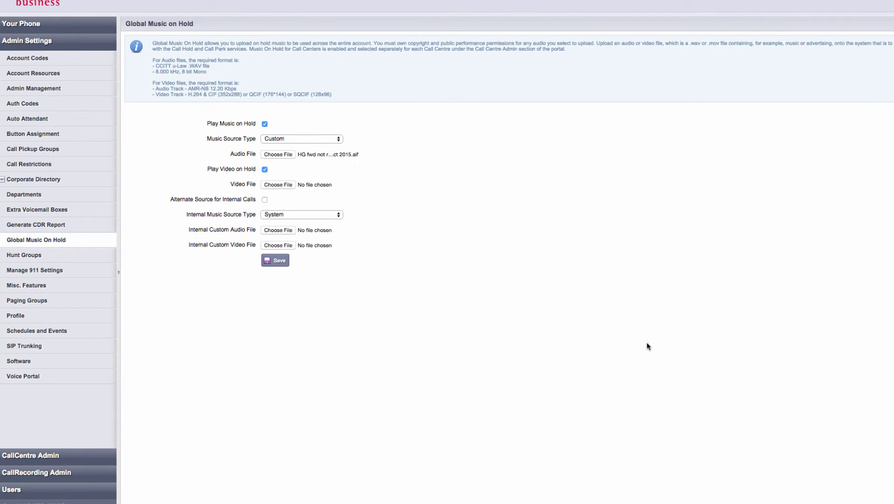
pyautogui.click(277, 265)
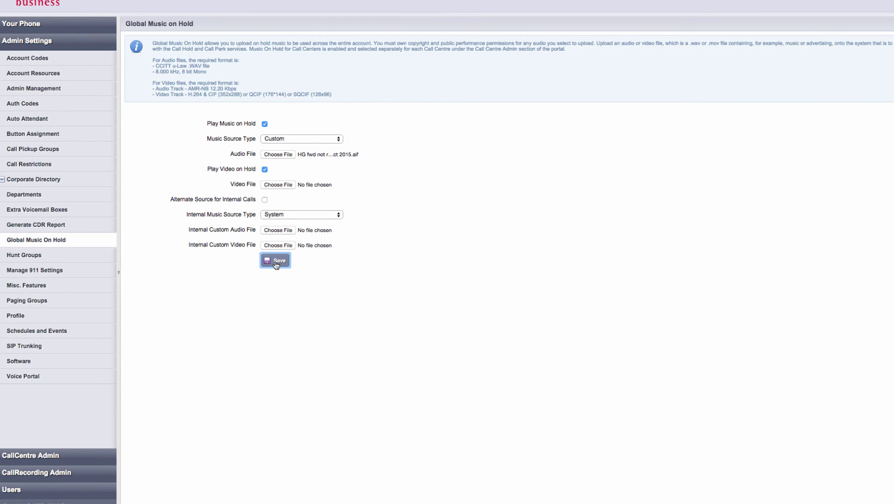